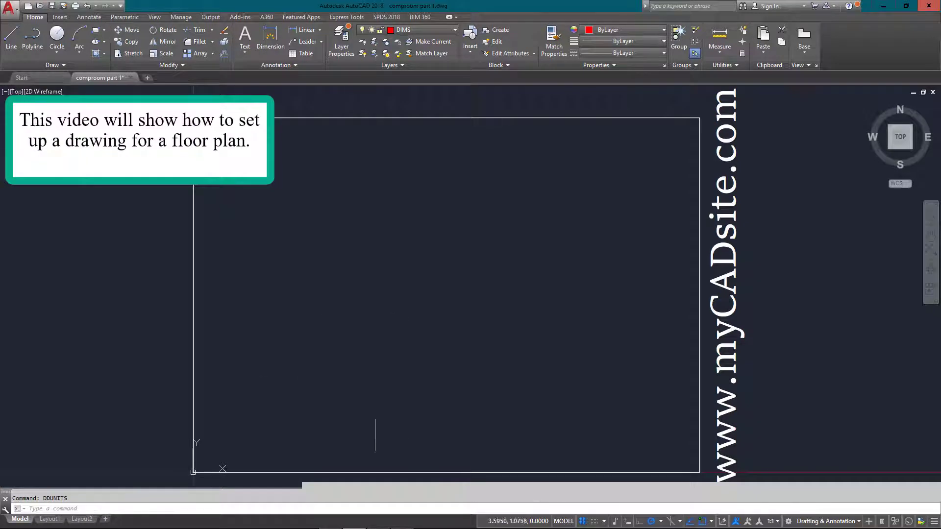
Use DDUNITS to set Length Type to Architectural and Insertion scale to Inches.
click(705, 102)
click(605, 139)
text(ddunits)
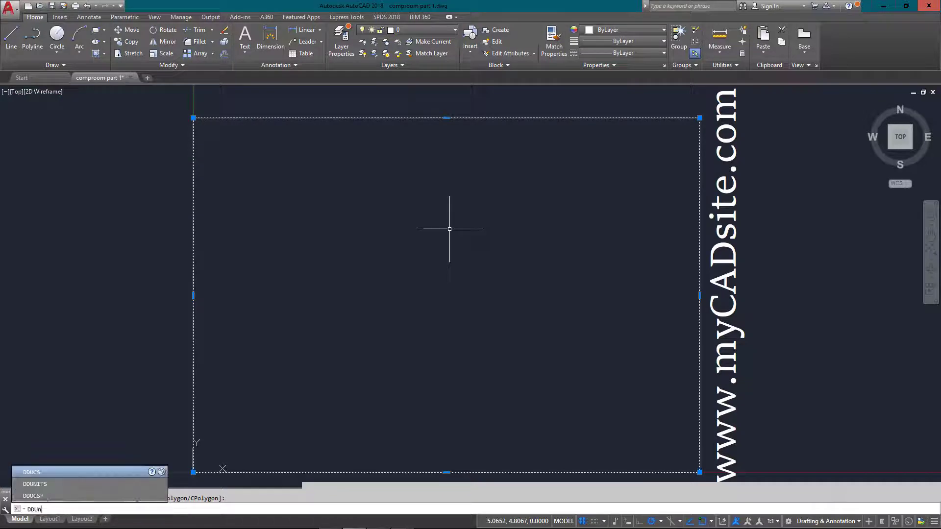
key(Return)
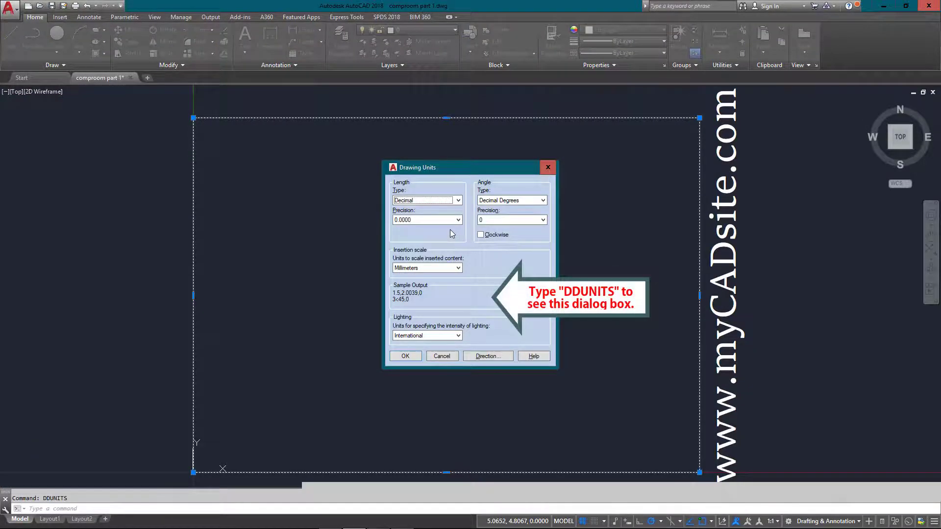
click(436, 201)
click(437, 210)
click(433, 201)
click(417, 209)
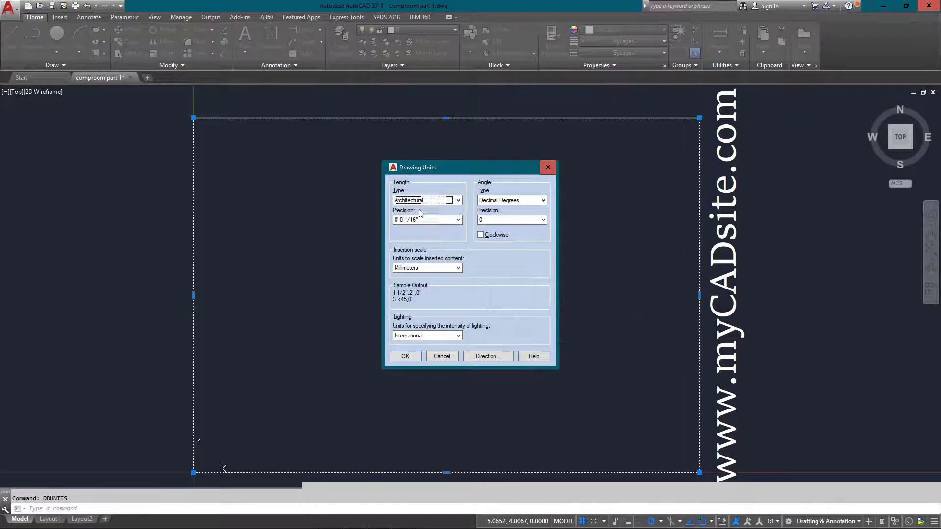
click(429, 268)
click(422, 288)
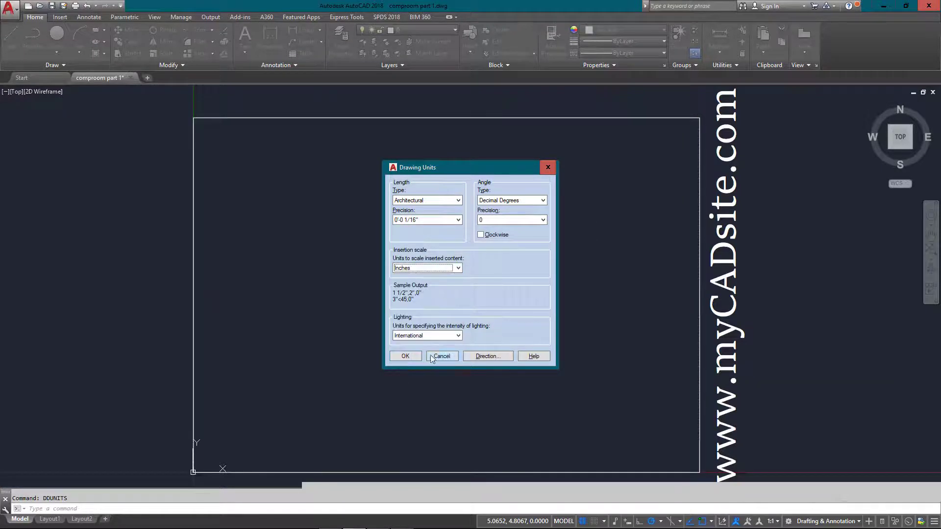
click(409, 356)
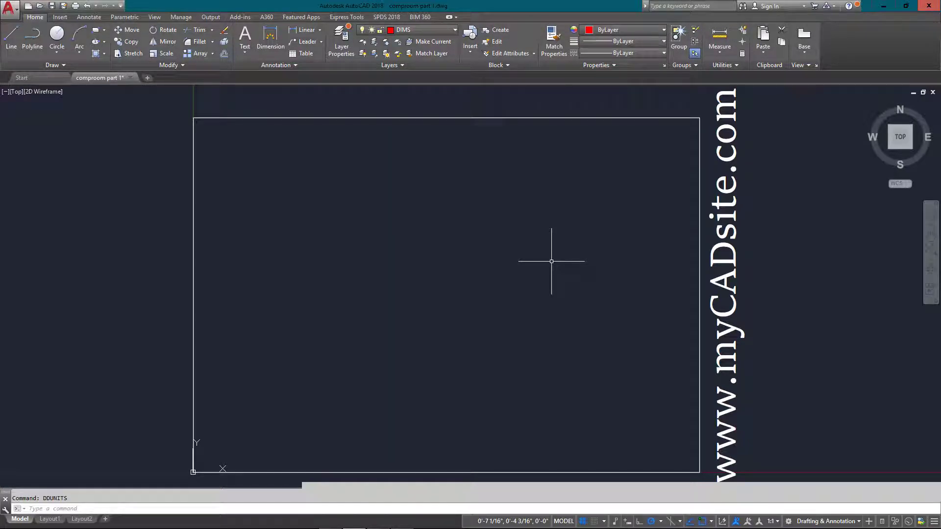
Run LIMITS with the lower-left corner at the origin and upper-right at 45',35'.
text(limis)
key(Return)
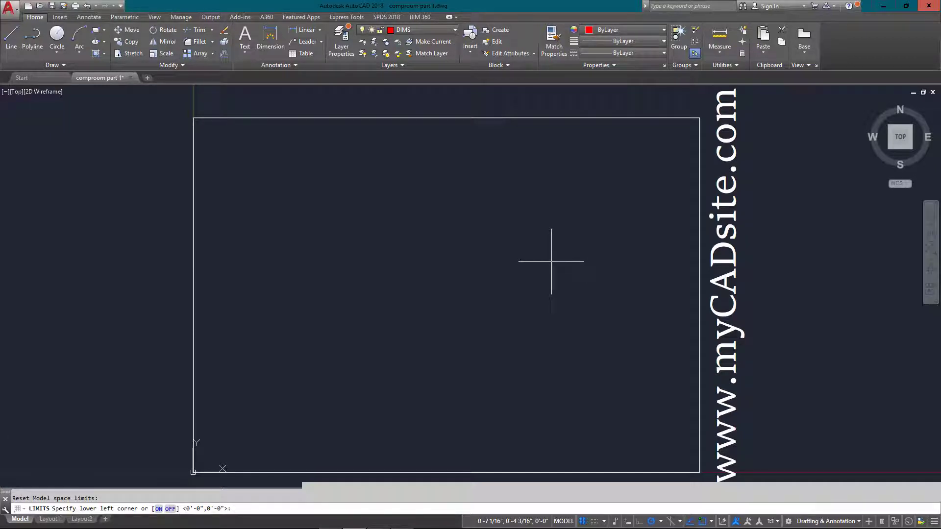
click(193, 471)
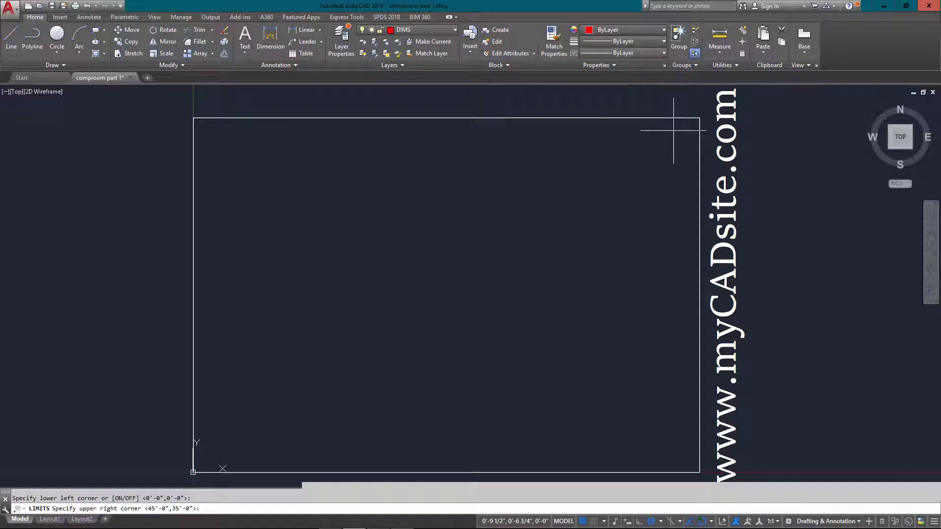
text(45',35')
key(Return)
Zoom All to display the full 45' by 35' drawing limits.
text(z)
key(Return)
text(e)
key(Return)
text(zo)
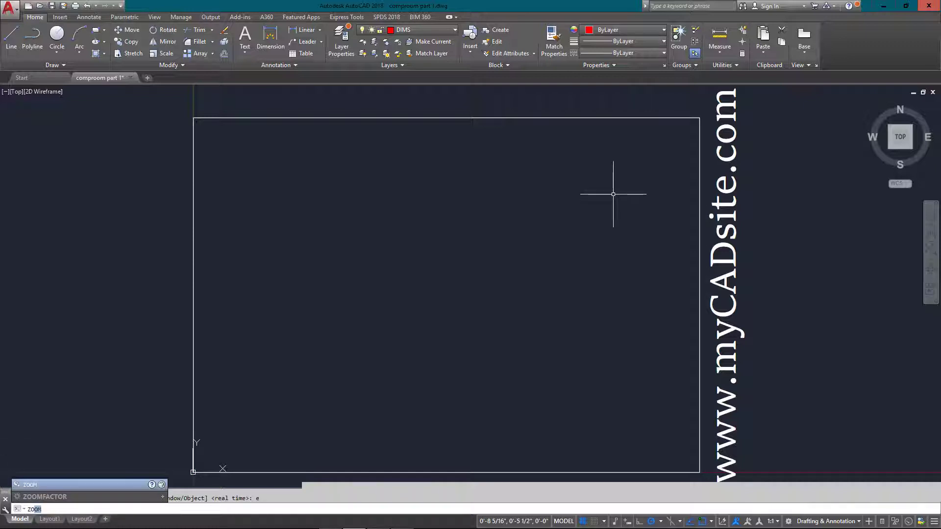
key(Return)
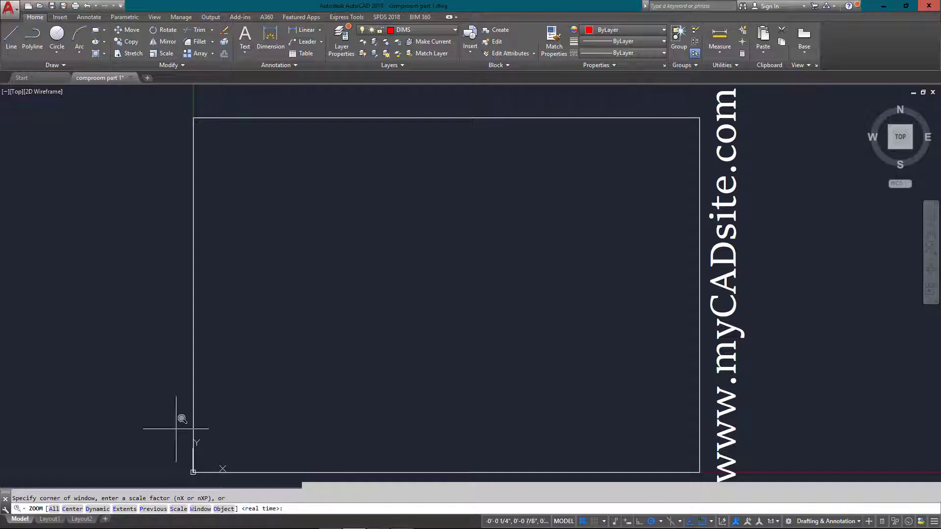
text(a)
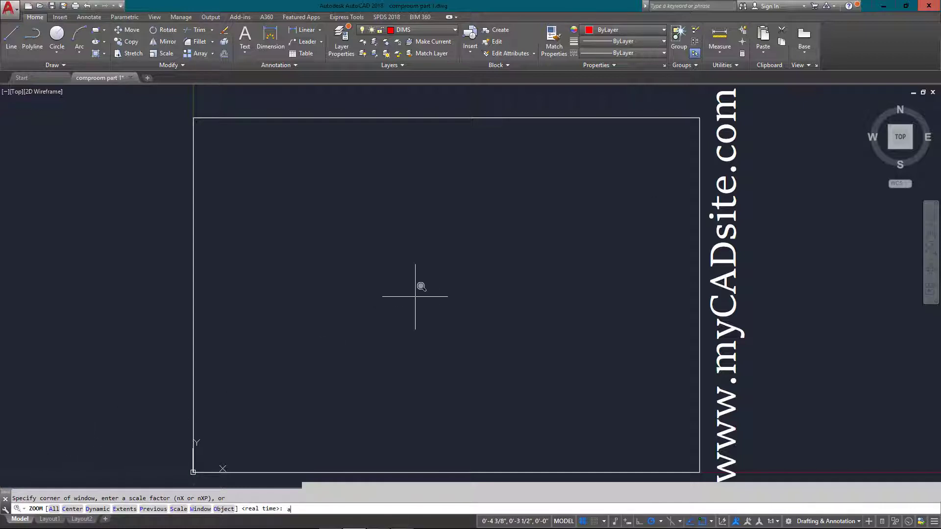
key(Return)
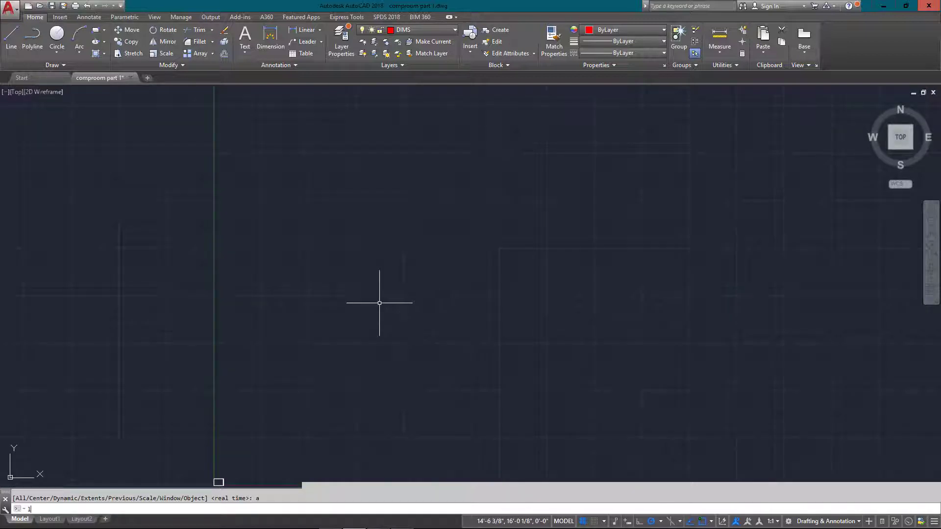
Draw a test line from a picked point to the 45',35' corner.
key(Return)
click(387, 336)
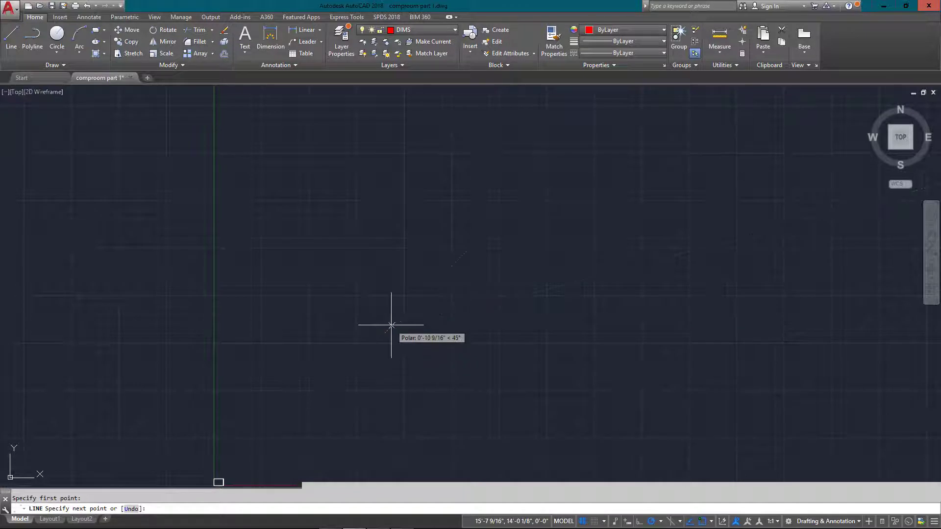
text(45)
key(Return)
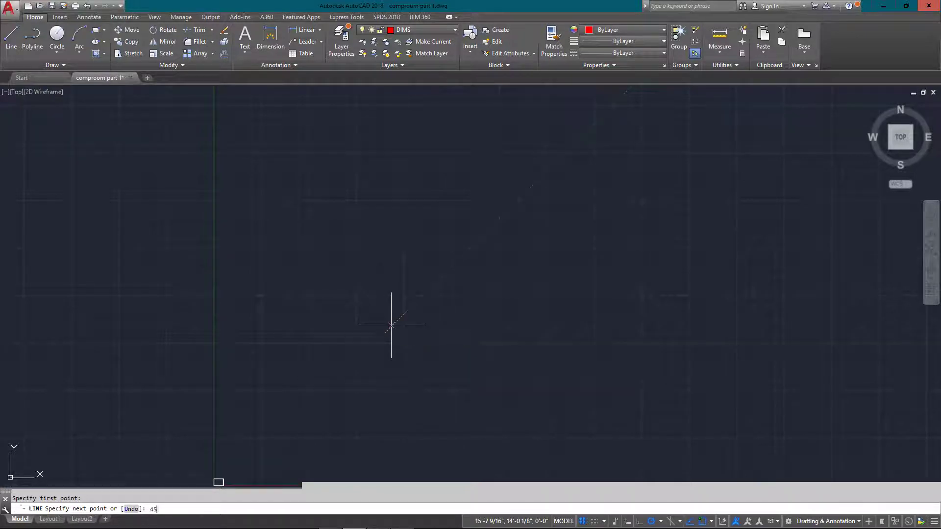
text(,35')
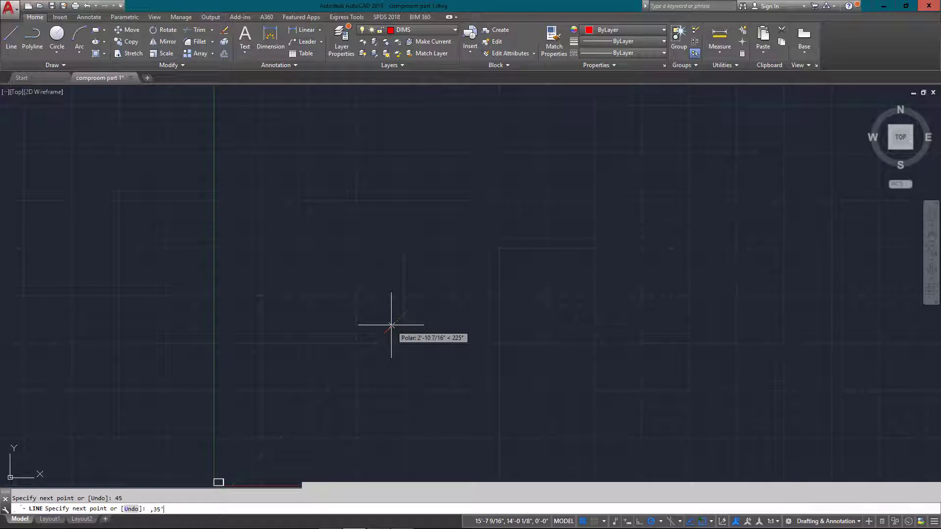
key(Return)
text(45',35')
key(Return)
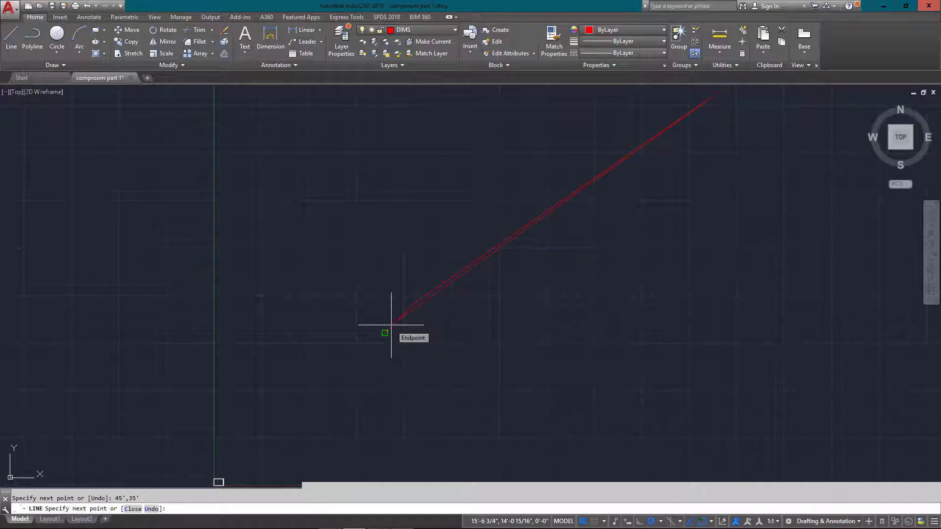
key(Escape)
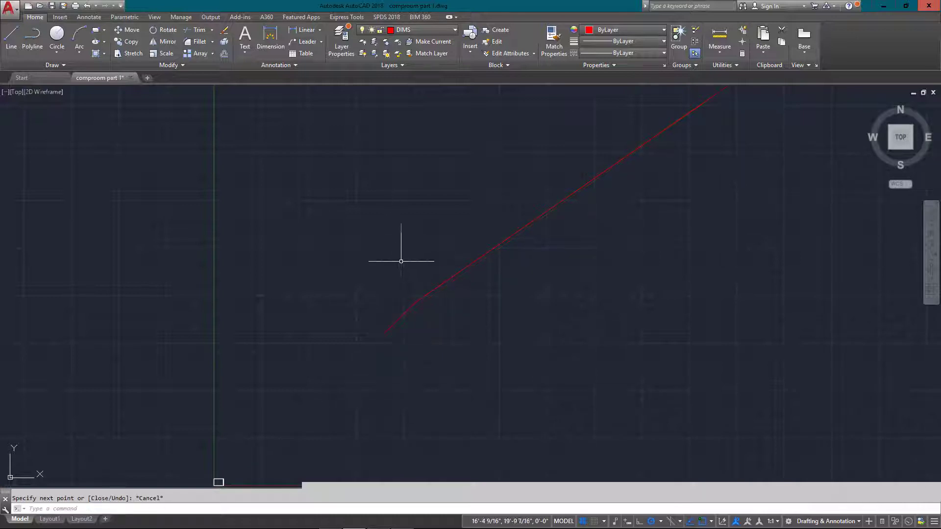
Erase the short stray lower segment and select the red diagonal test line.
text(e)
key(Return)
click(403, 314)
key(Escape)
drag(536, 242, 445, 204)
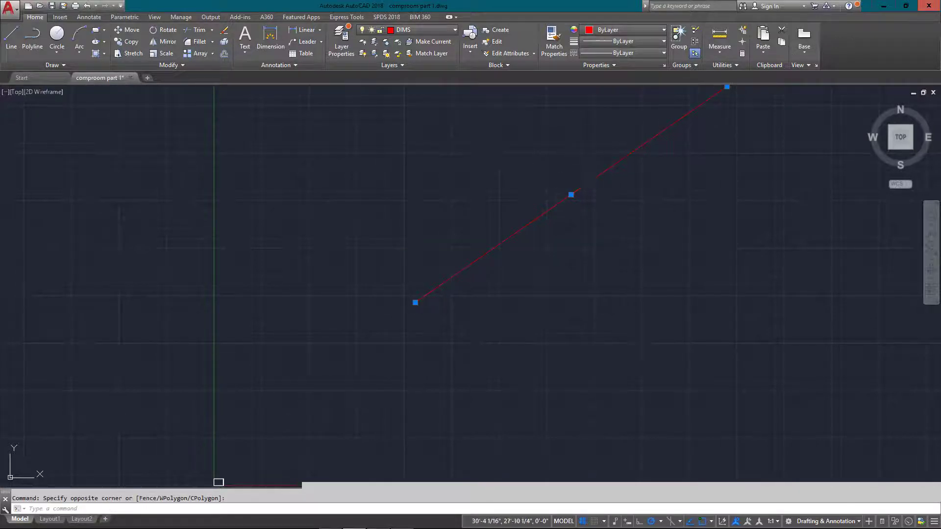
Delete the diagonal test line and bottom leftovers, then open the Layer Properties Manager with LA.
key(Delete)
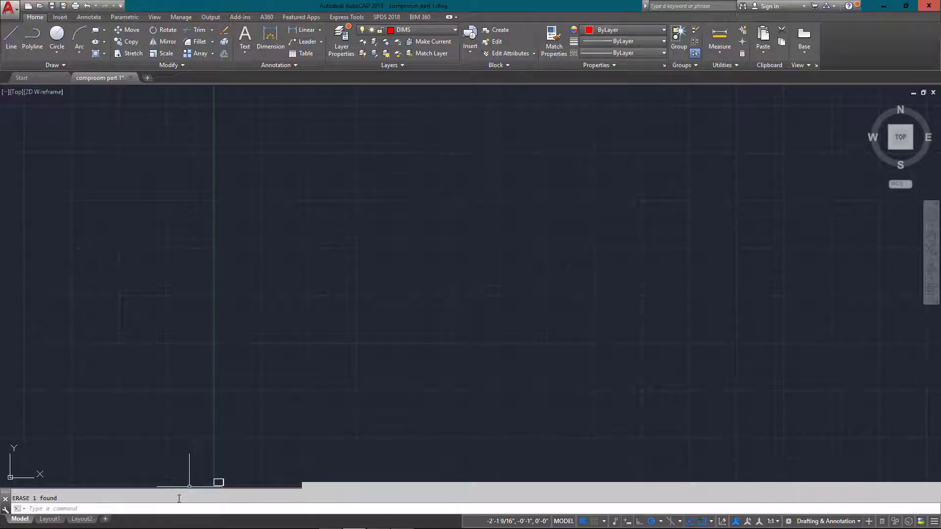
click(228, 486)
click(210, 477)
key(Delete)
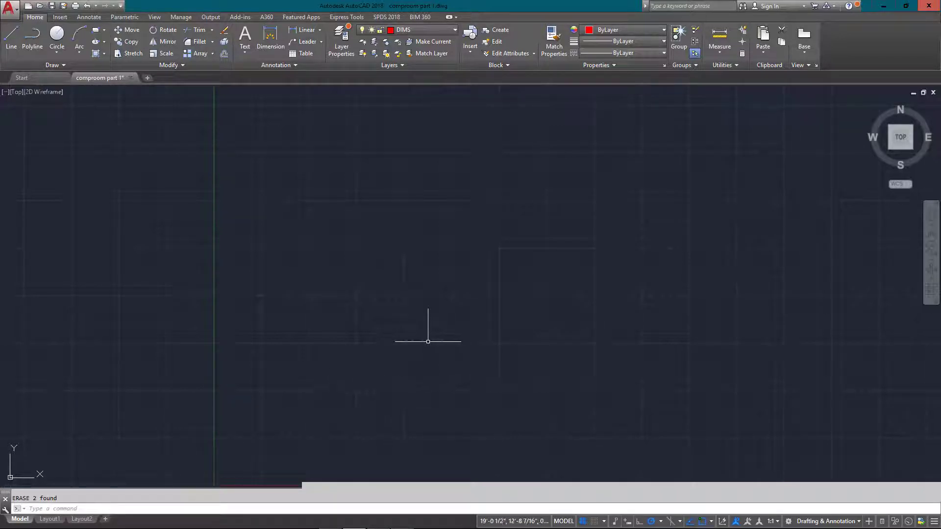
text(LA)
key(Return)
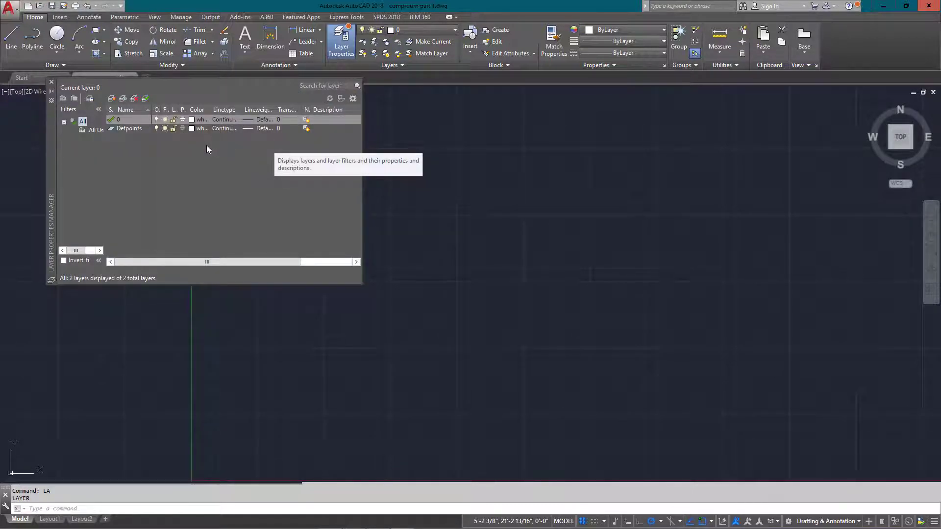
Create a new layer named COLUMNS with colour 79.
click(202, 163)
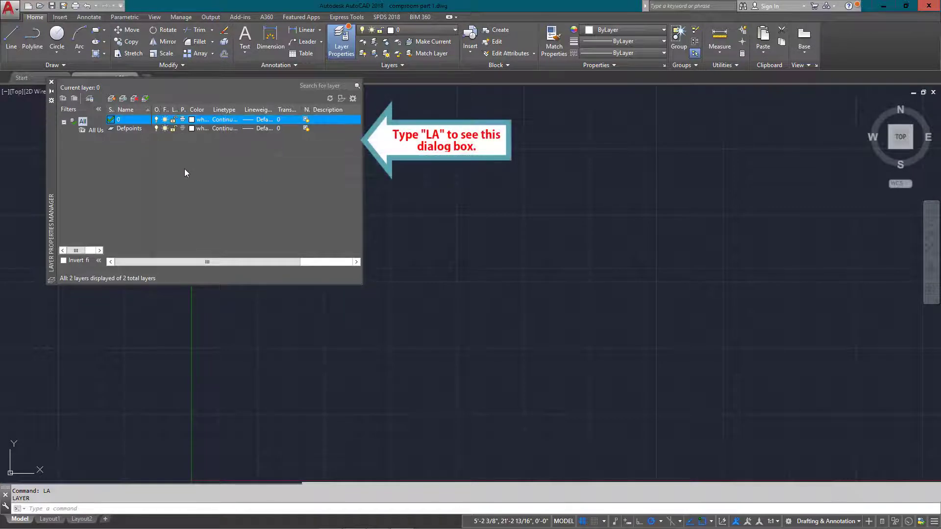
click(111, 99)
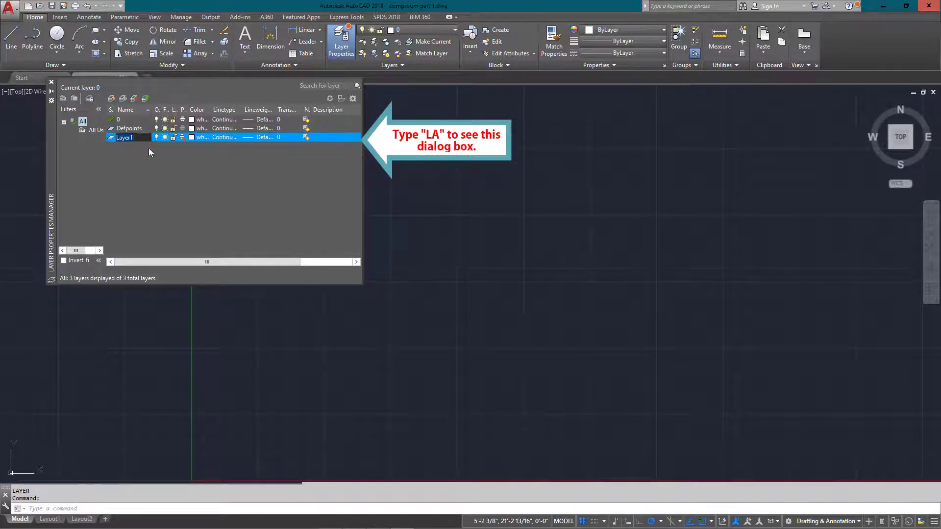
text(c)
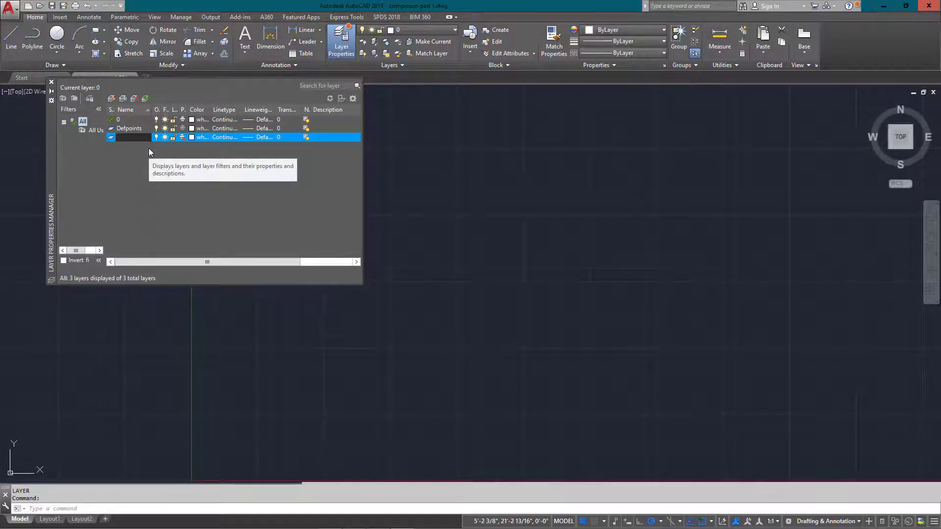
text(COLUMNS)
click(190, 136)
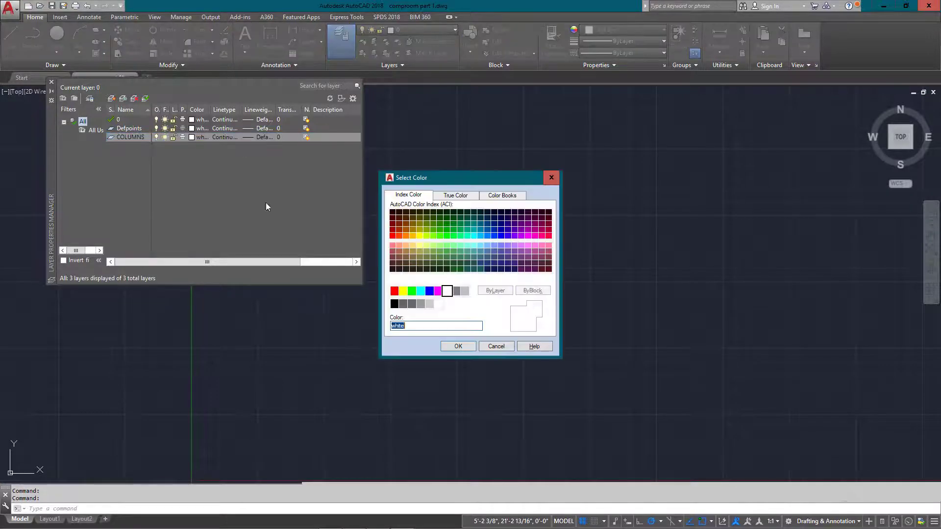
text(79)
key(Return)
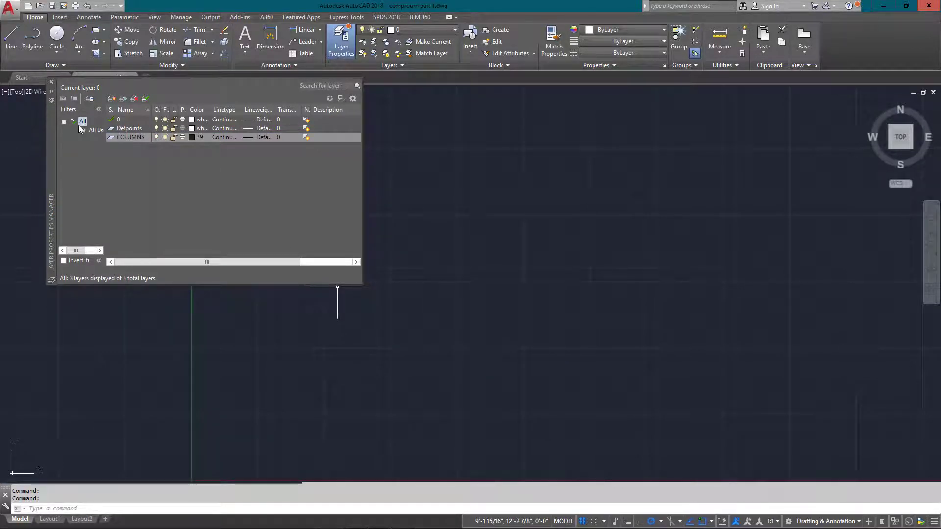
Create a DIMS layer coloured red.
click(111, 98)
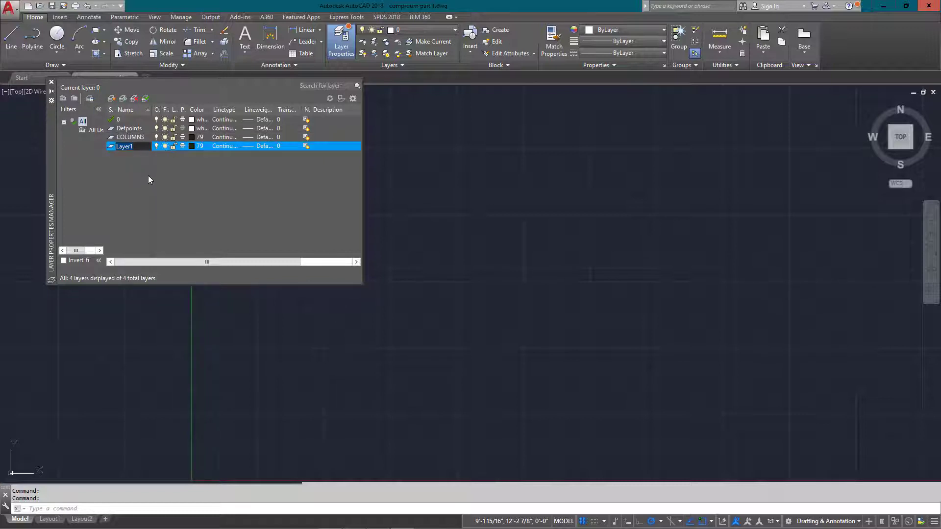
text(DIMS)
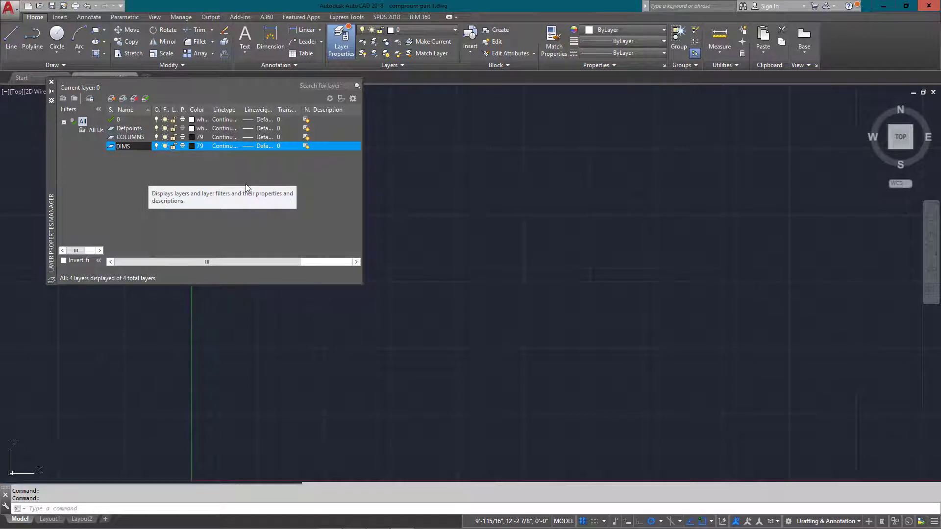
click(192, 147)
click(394, 291)
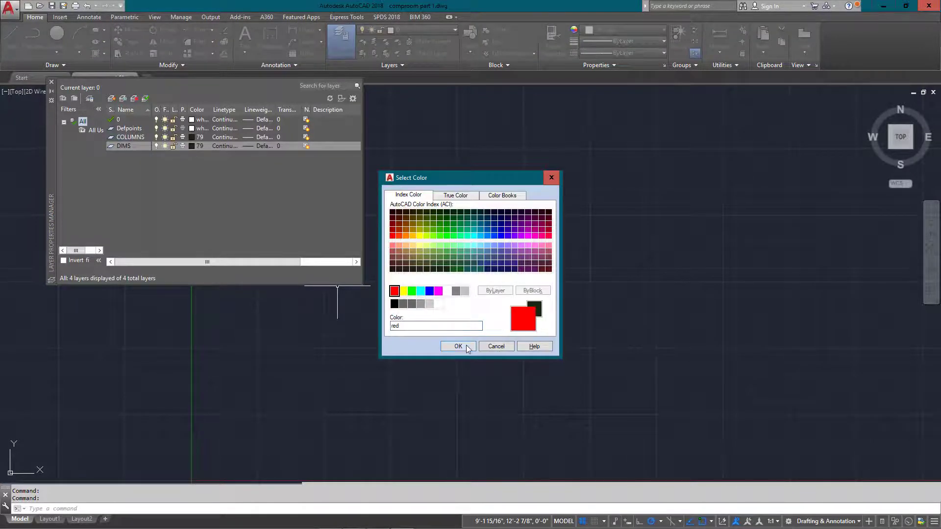
click(457, 346)
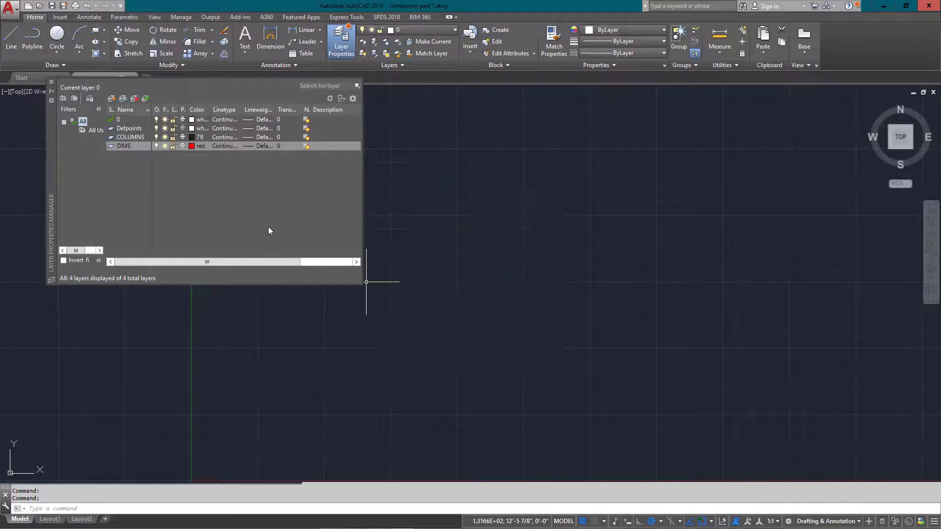
Add a DOORS layer coloured blue.
click(112, 98)
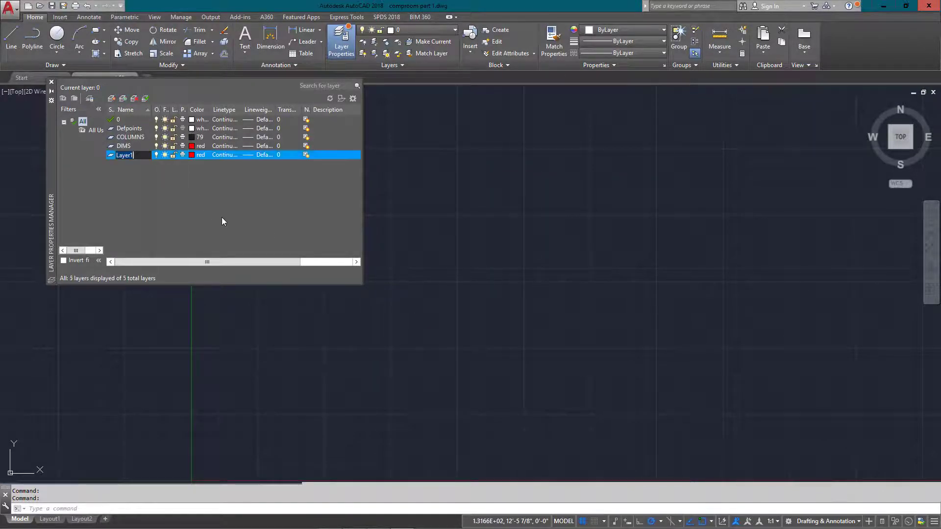
text(DO)
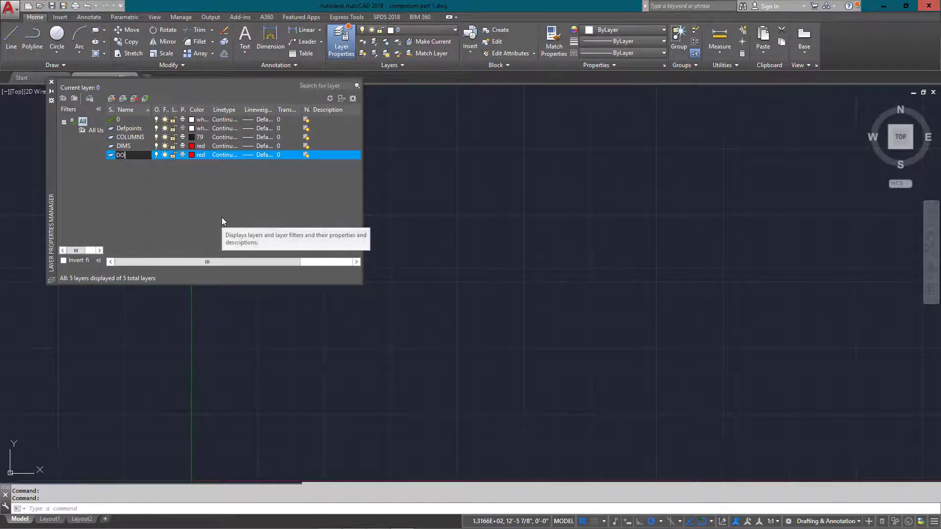
text(ORS)
click(192, 156)
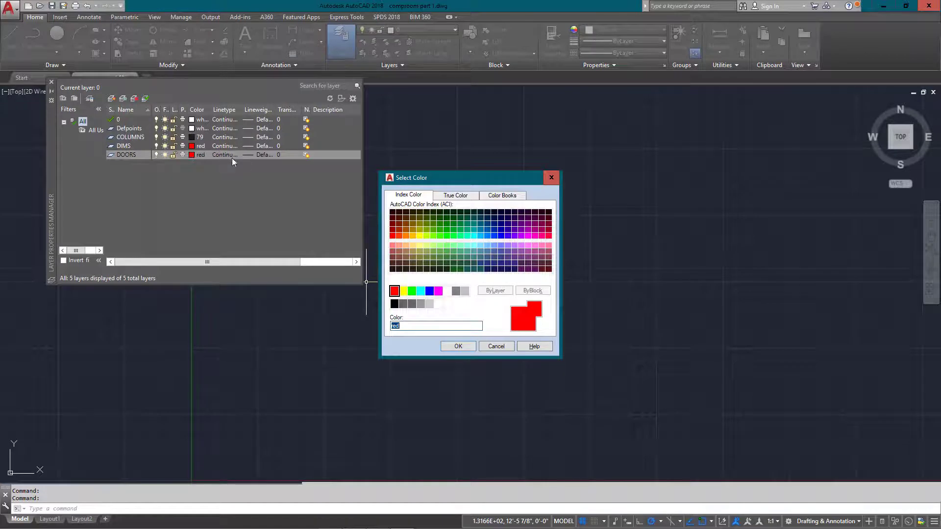
click(430, 291)
click(457, 346)
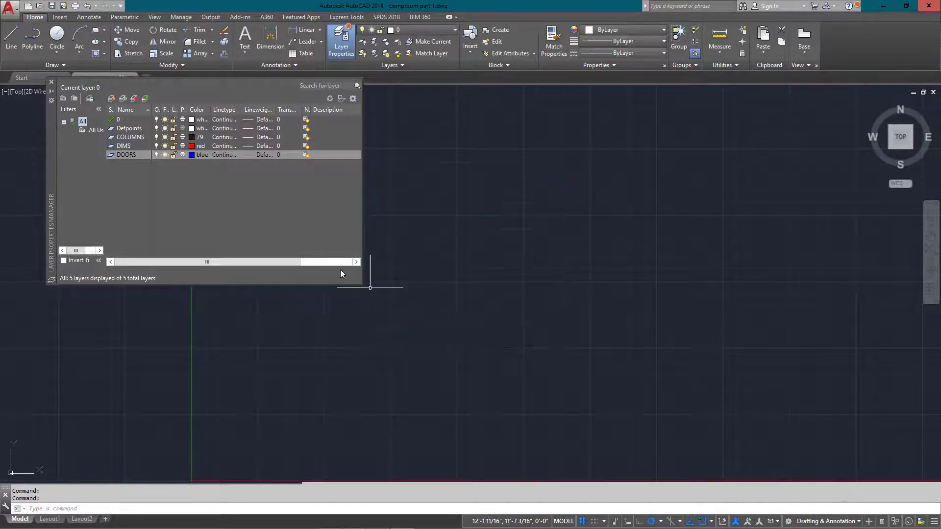
click(139, 167)
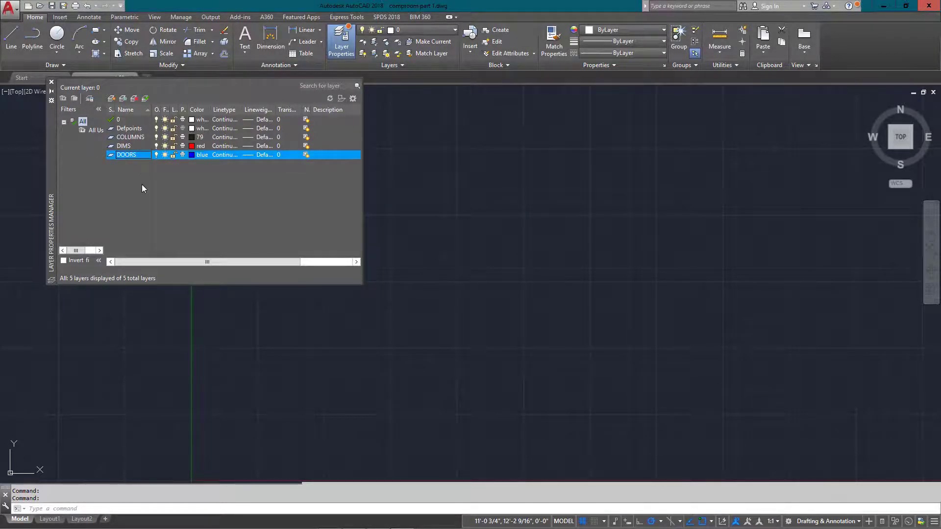
Add a FURNITURE layer with colour 221.
key(alt+n)
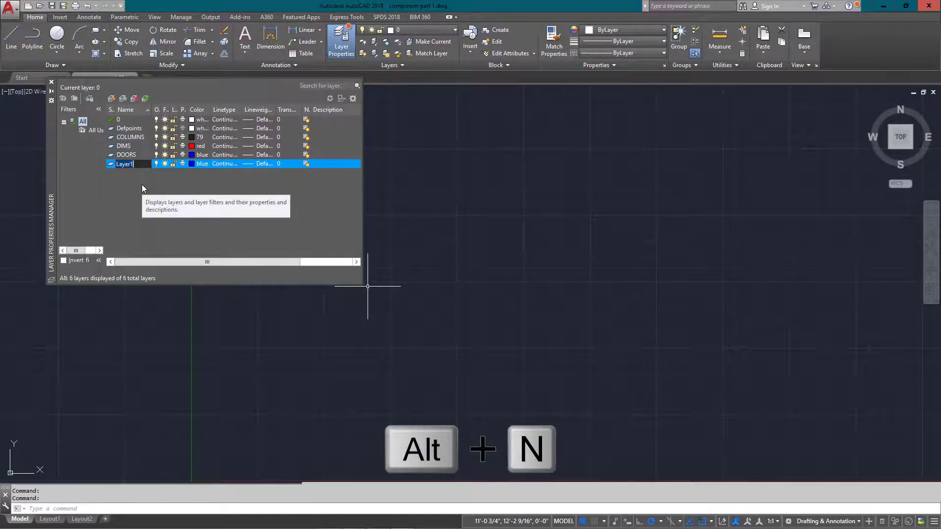
text(FURNIT)
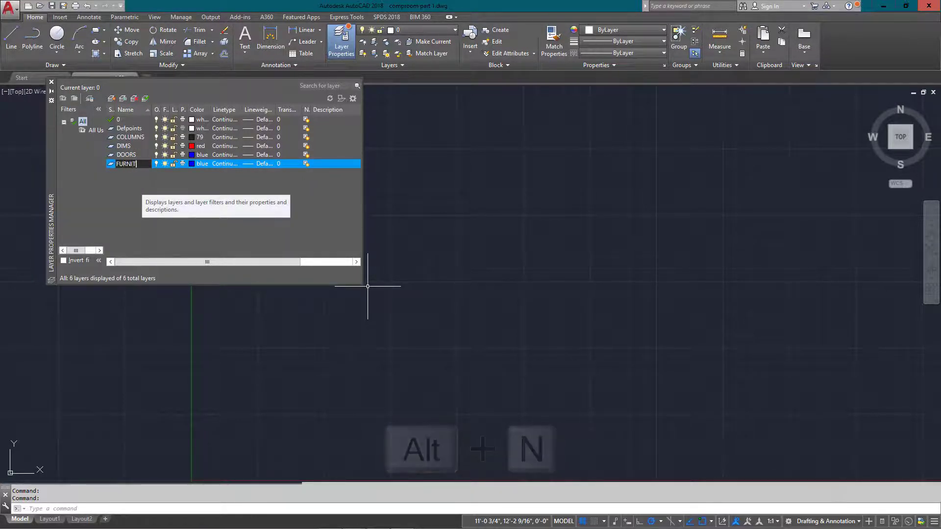
text(URE)
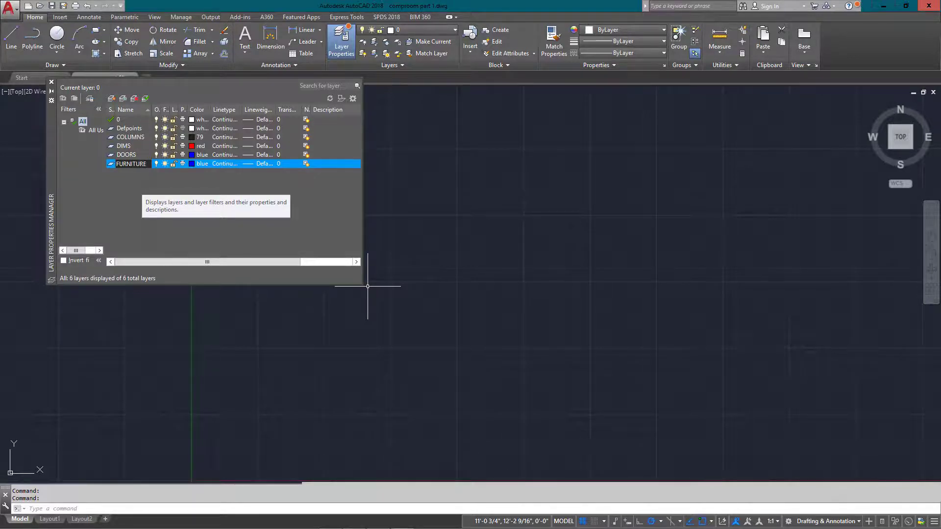
click(191, 164)
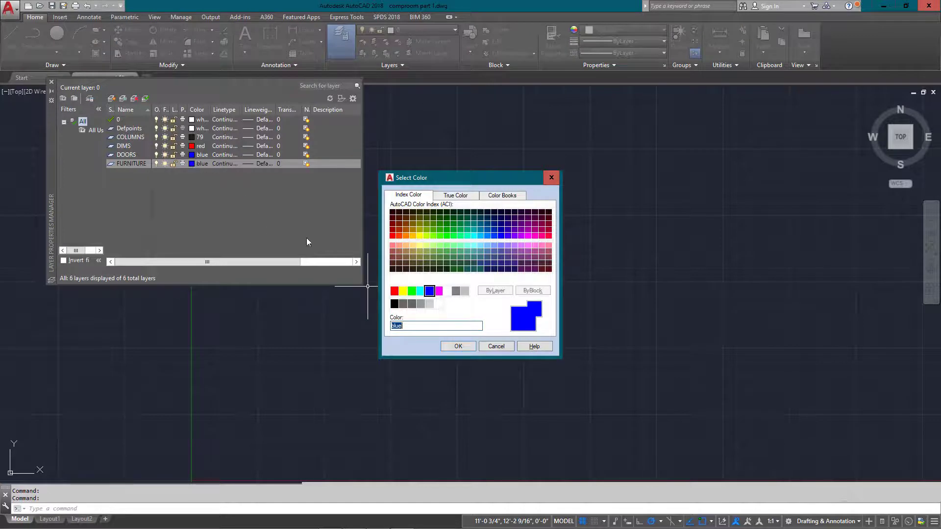
click(535, 245)
click(468, 348)
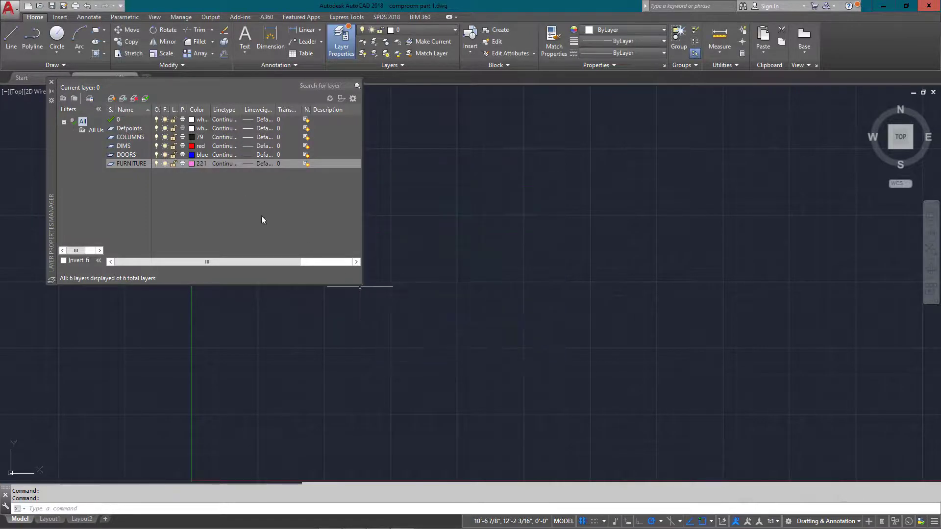
click(122, 182)
key(alt+n)
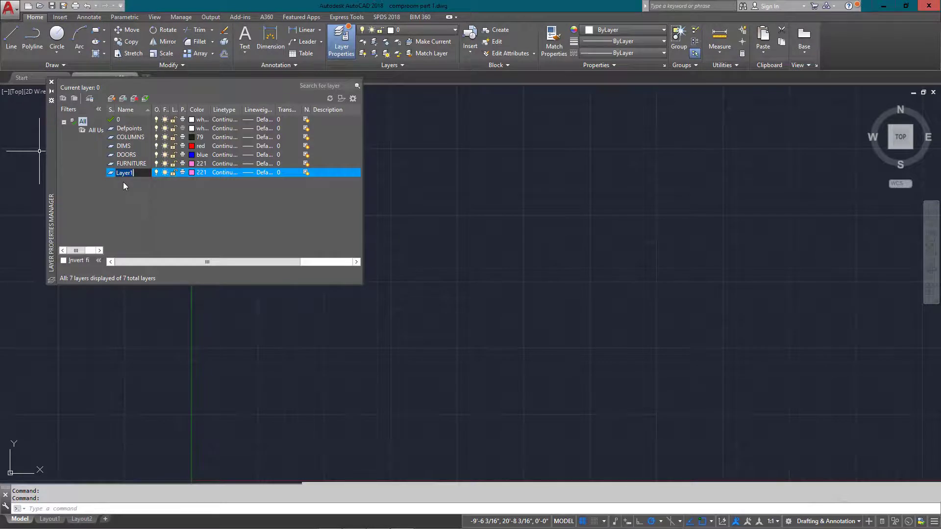
Name the new layers TITLE BLOCK and WALLS.
text(TITLE BLO...)
key(alt+n)
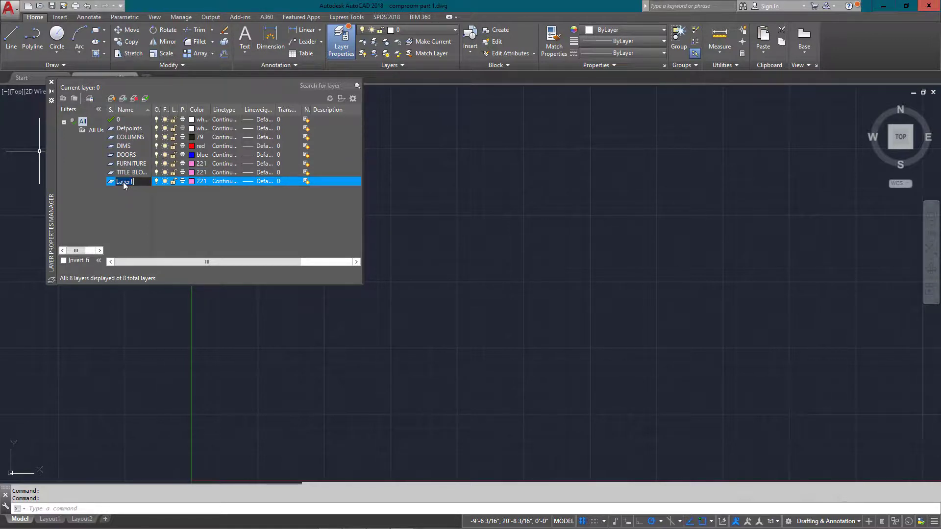
text(WAZ)
key(BackSpace)
text(LLS)
Colour WALLS green and TITLE BLOCK 113, then make WALLS the current layer.
click(192, 181)
click(411, 291)
click(458, 346)
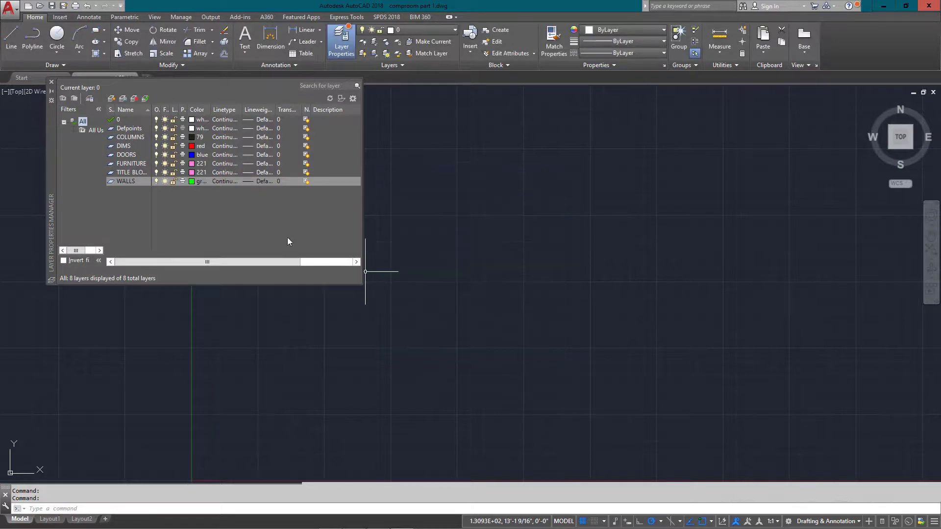
click(191, 173)
click(461, 251)
click(457, 346)
double_click(133, 182)
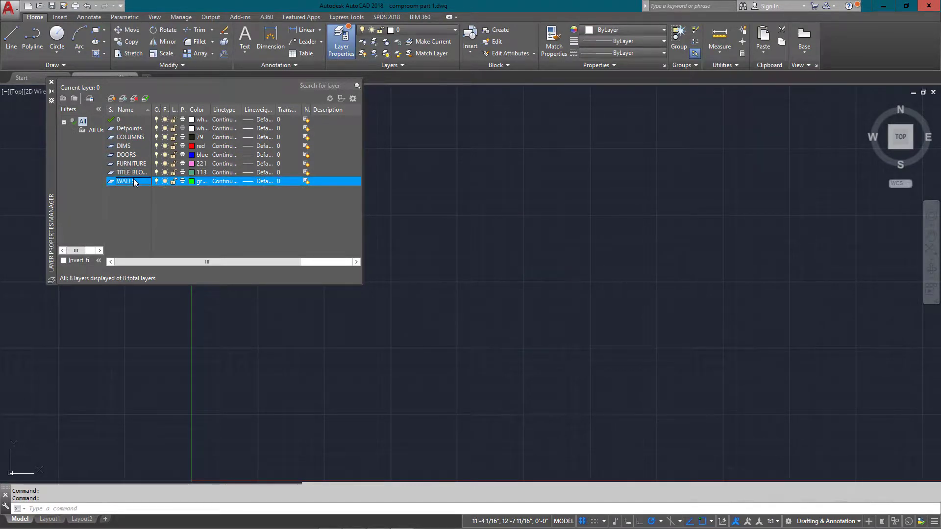
click(146, 98)
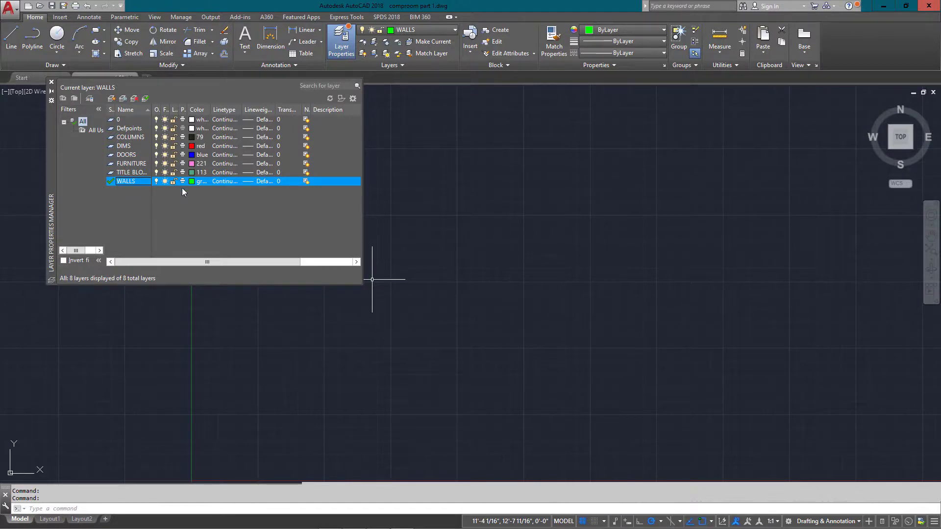
Close the layer manager and draw a single line segment on WALLS with L.
click(51, 81)
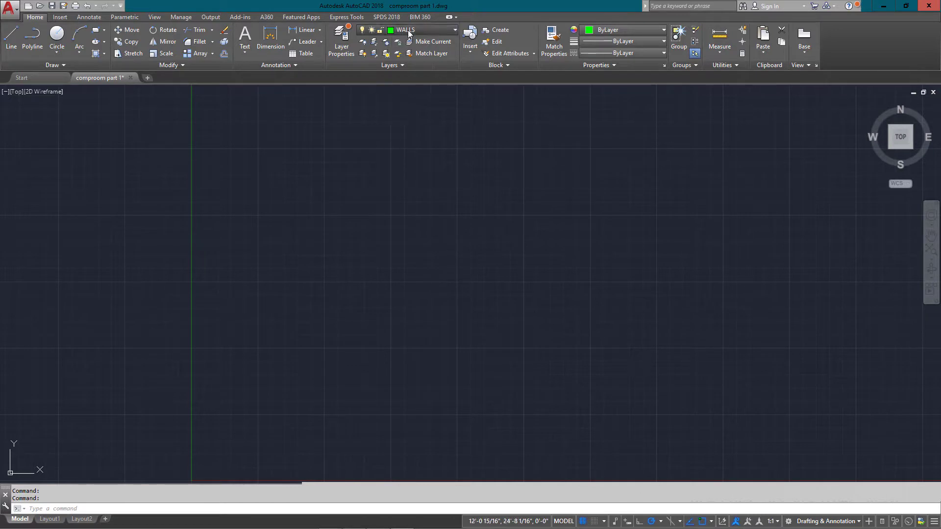
text(l)
key(Return)
click(281, 313)
click(559, 248)
key(Escape)
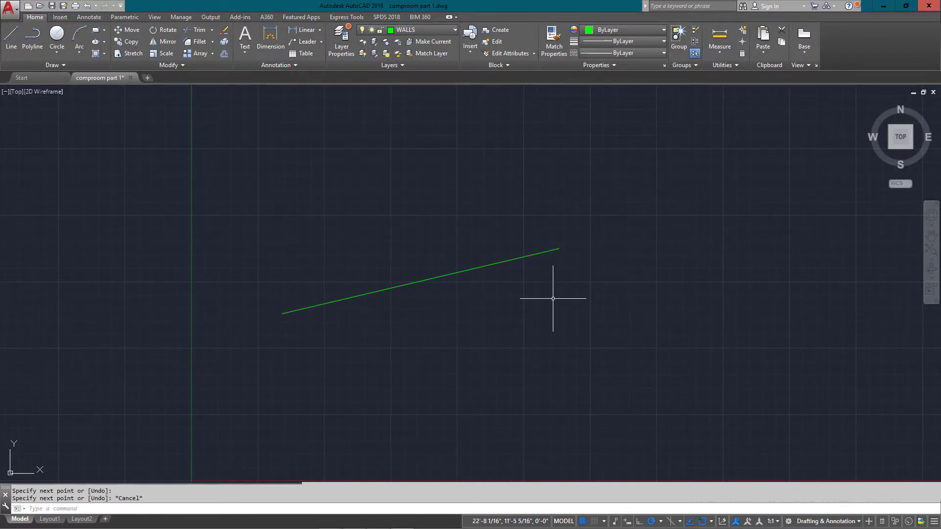